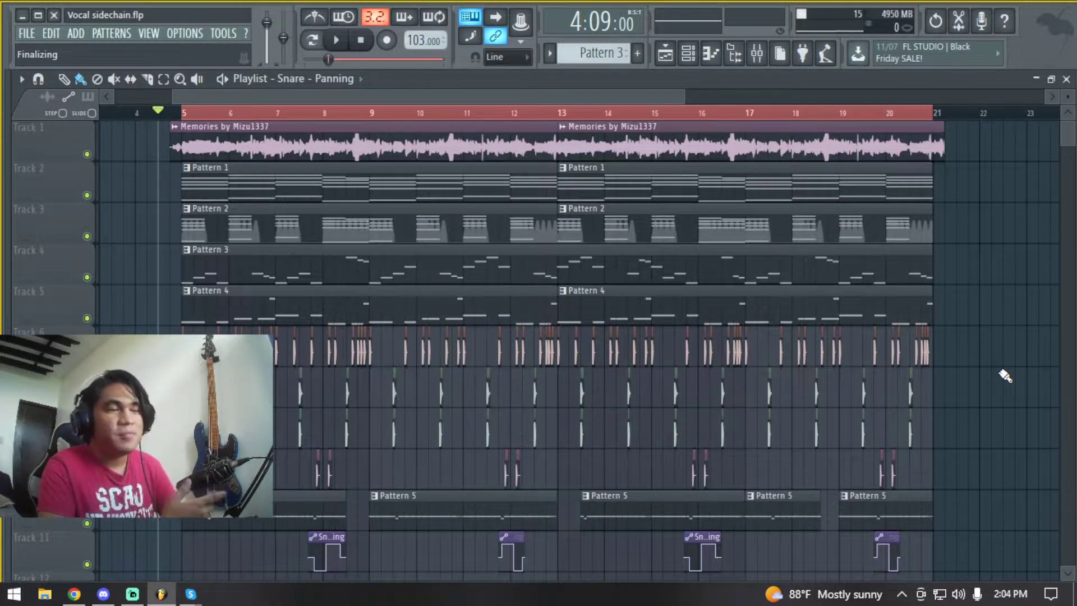
Step: Play back the full arrangement to hear the vocal against the instruments, and stop the playback
{"action": "key", "text": "space"}
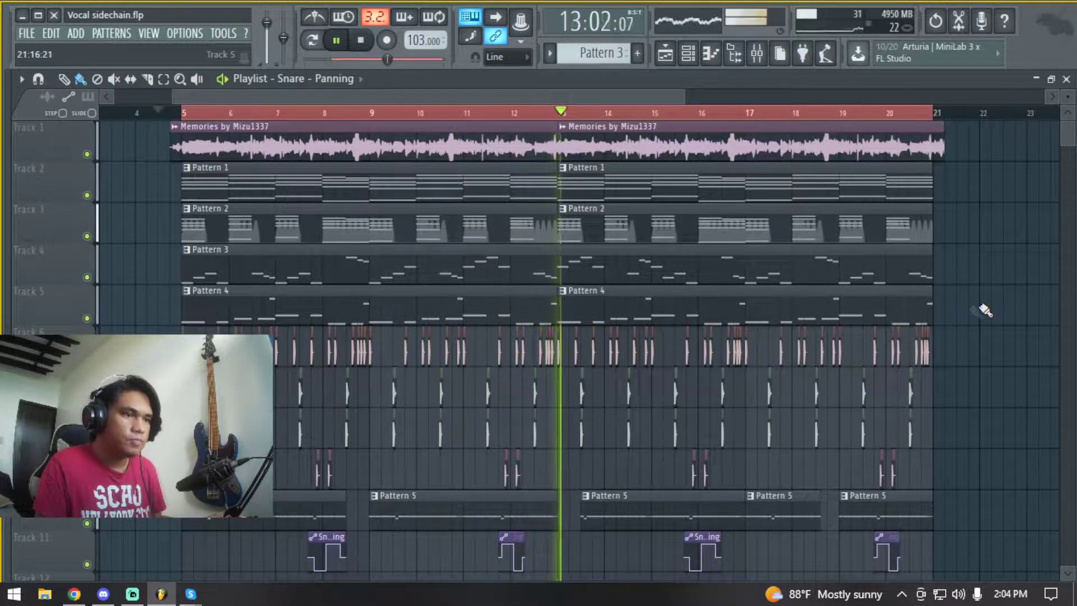
{"action": "key", "text": "space"}
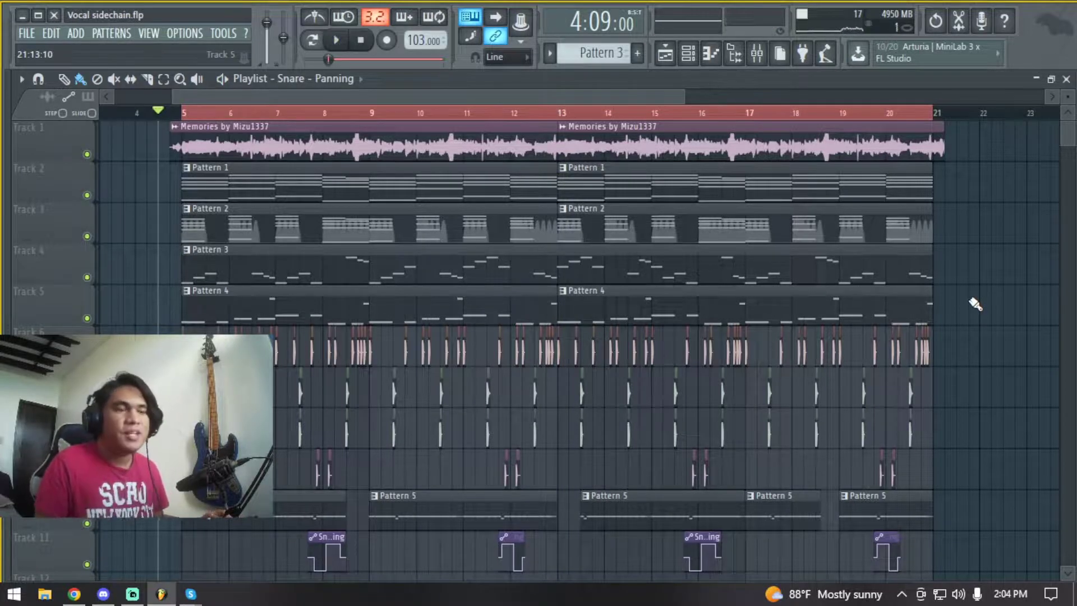
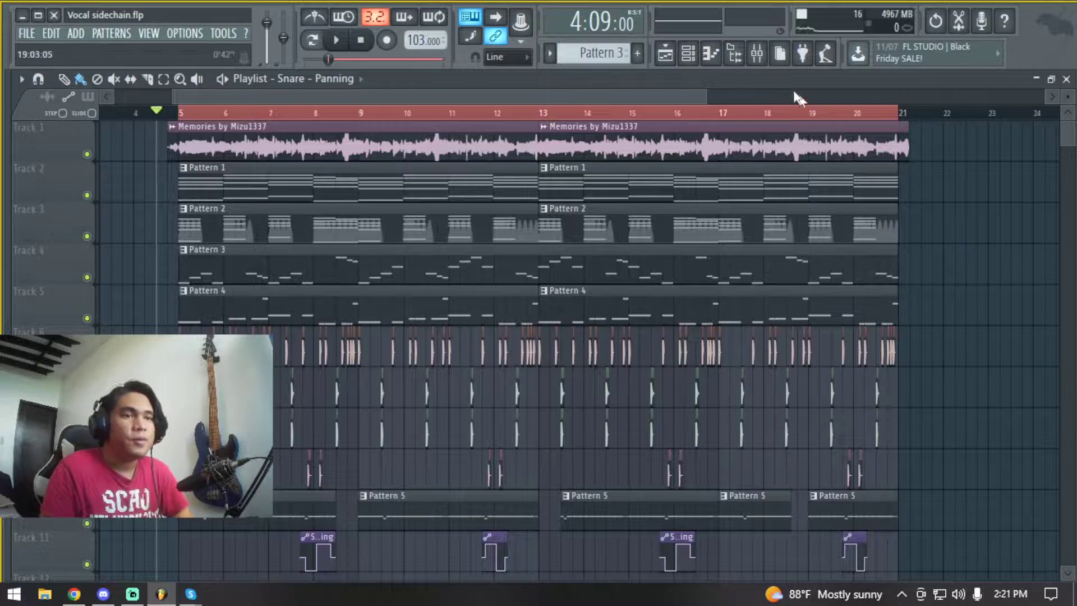
Step: In the mixer, sidechain the Memories by Mizu1337 vocal track to the Piano, Pads and Plucks tracks
{"action": "left_click", "coordinate": [757, 53]}
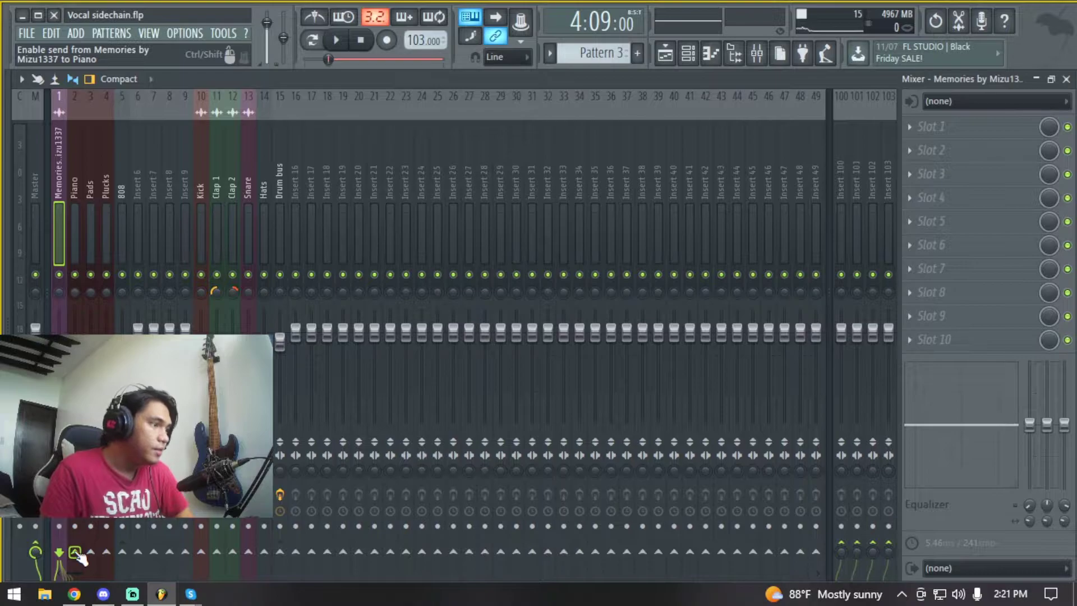
{"action": "right_click", "coordinate": [77, 553]}
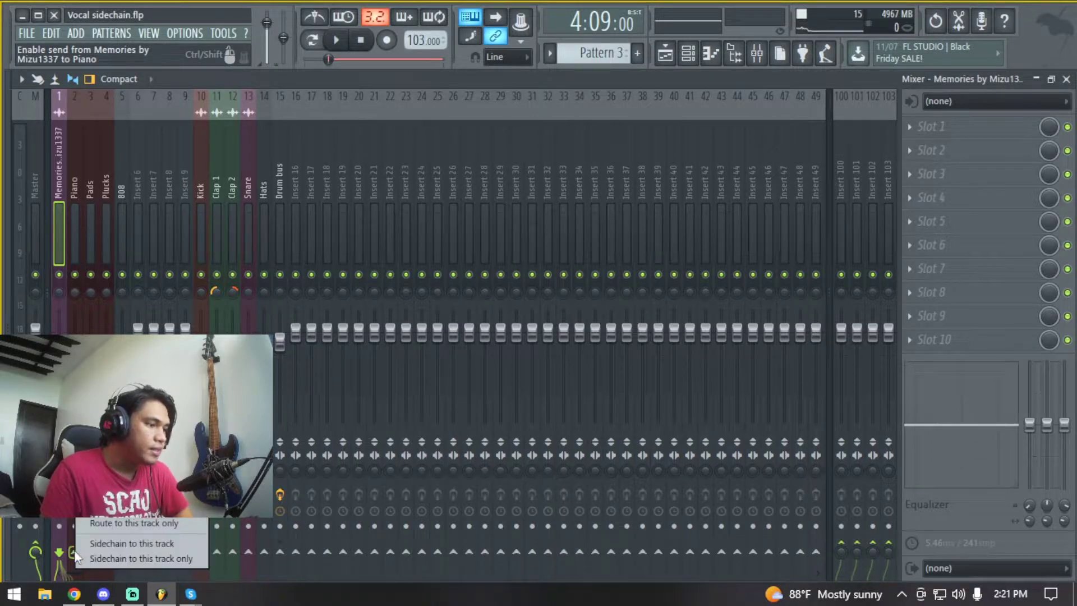
{"action": "left_click", "coordinate": [102, 540]}
{"action": "right_click", "coordinate": [93, 553]}
{"action": "left_click", "coordinate": [152, 543]}
{"action": "right_click", "coordinate": [107, 555]}
{"action": "left_click", "coordinate": [151, 542]}
Step: Select the Piano mixer track and solo it together with the Memories by Mizu1337 vocal track
{"action": "left_click", "coordinate": [74, 168]}
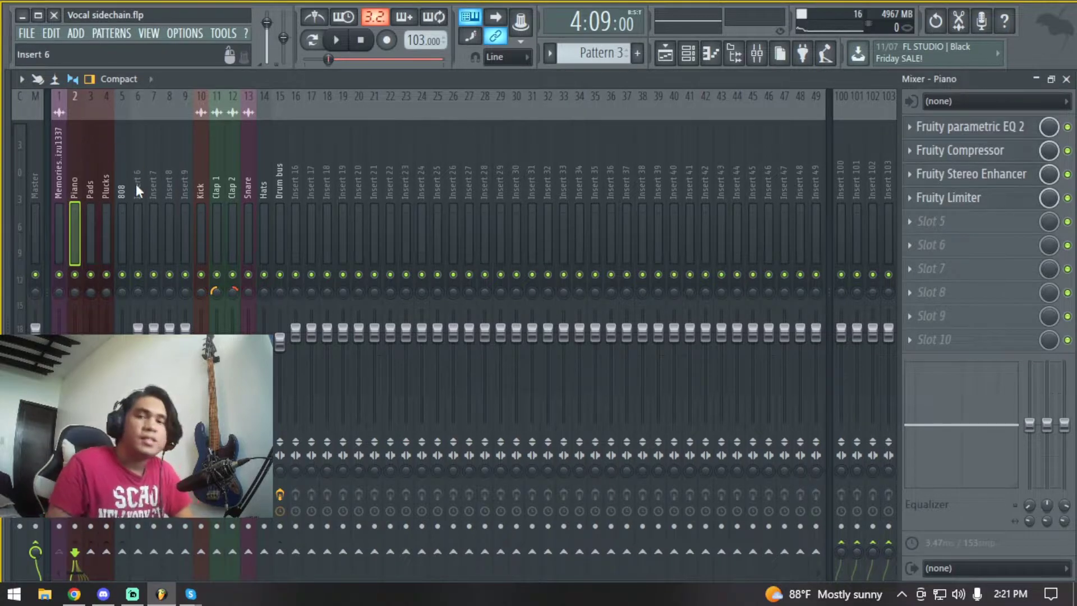
{"action": "right_click", "coordinate": [75, 274]}
{"action": "left_click", "coordinate": [59, 274]}
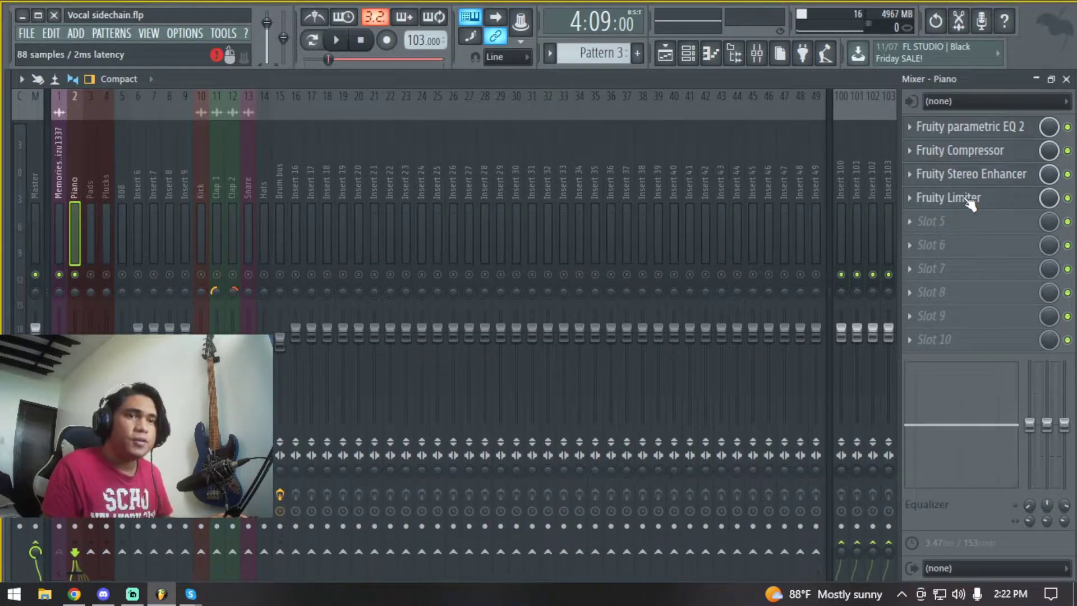
Step: In the Piano's Fruity Limiter, choose Memories by Mizu1337 as the compressor's sidechain input and set the ratio to 4.0:1
{"action": "left_click", "coordinate": [1065, 79]}
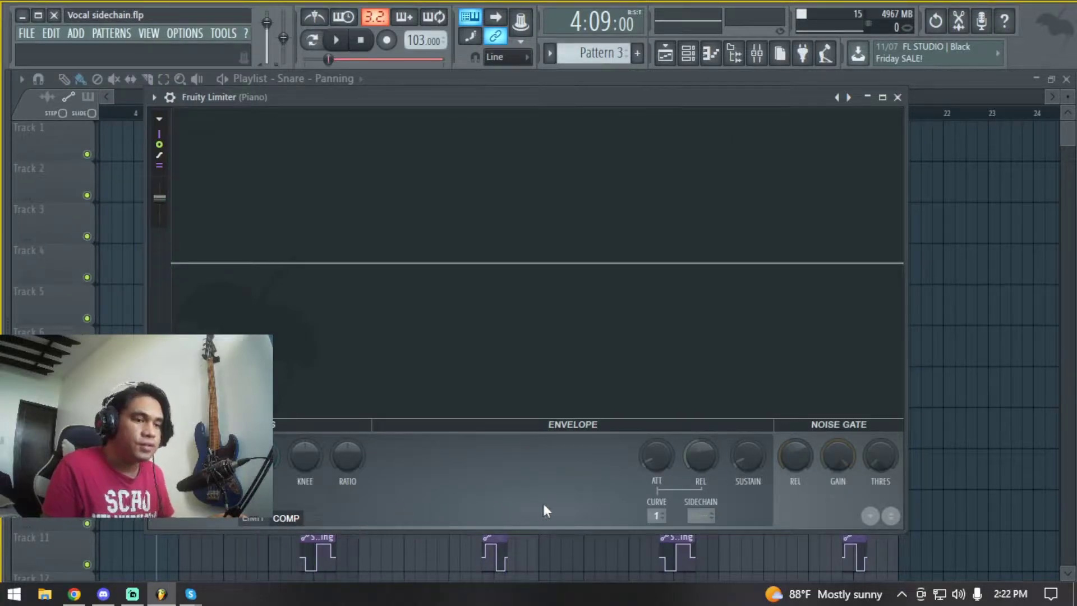
{"action": "left_click", "coordinate": [701, 515]}
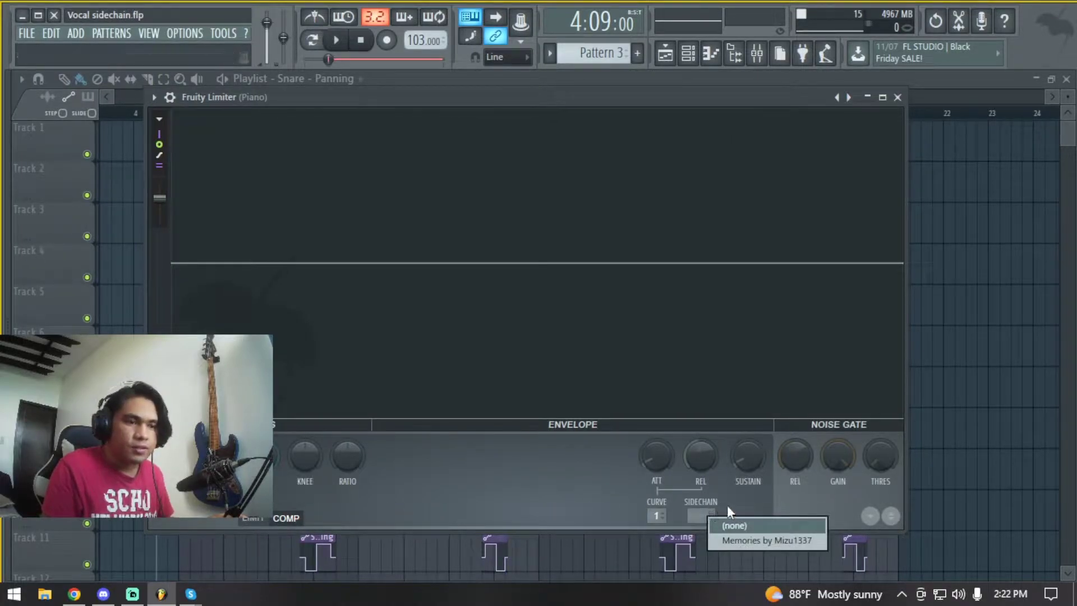
{"action": "left_click", "coordinate": [742, 540]}
{"action": "left_click_drag", "start_coordinate": [640, 96], "coordinate": [649, 119]}
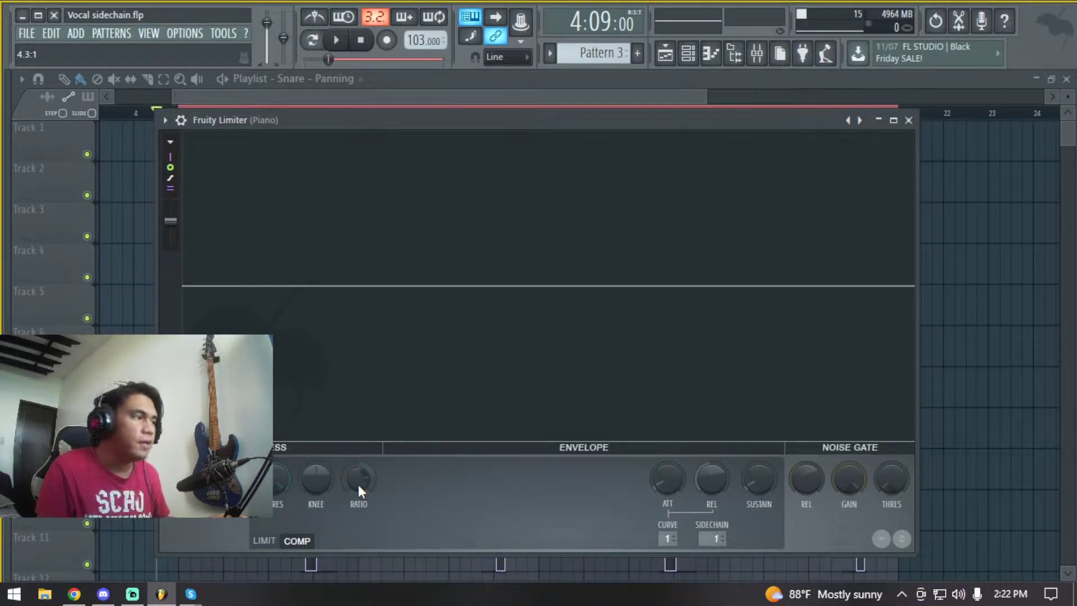
{"action": "left_click_drag", "start_coordinate": [359, 491], "coordinate": [359, 499]}
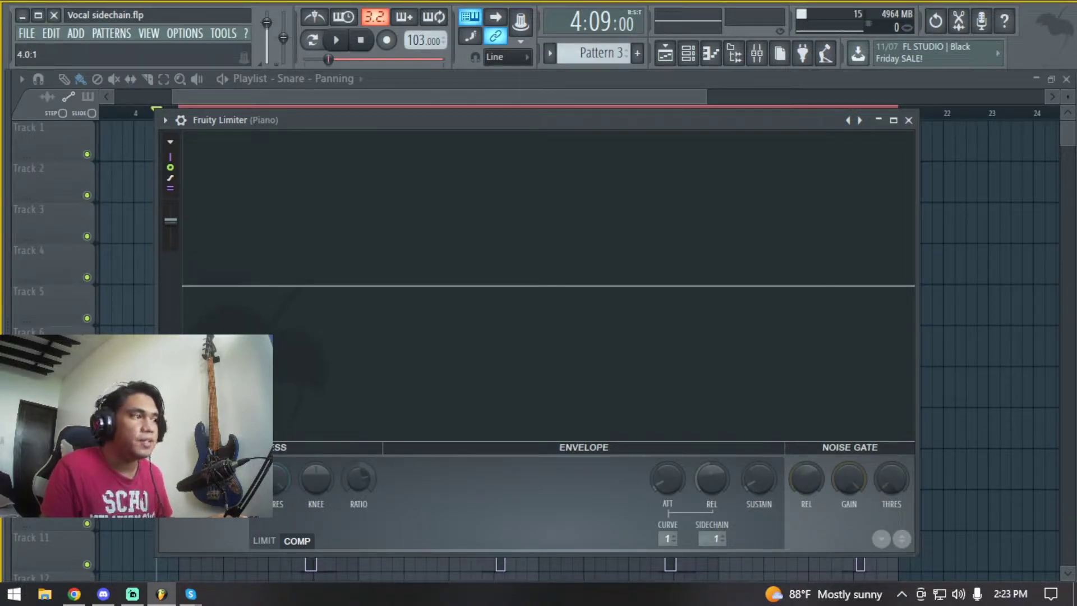
{"action": "mouse_move", "coordinate": [416, 493]}
{"action": "left_mouse_down"}
{"action": "mouse_move", "coordinate": [433, 487]}
{"action": "mouse_move", "coordinate": [430, 509]}
{"action": "left_mouse_up"}
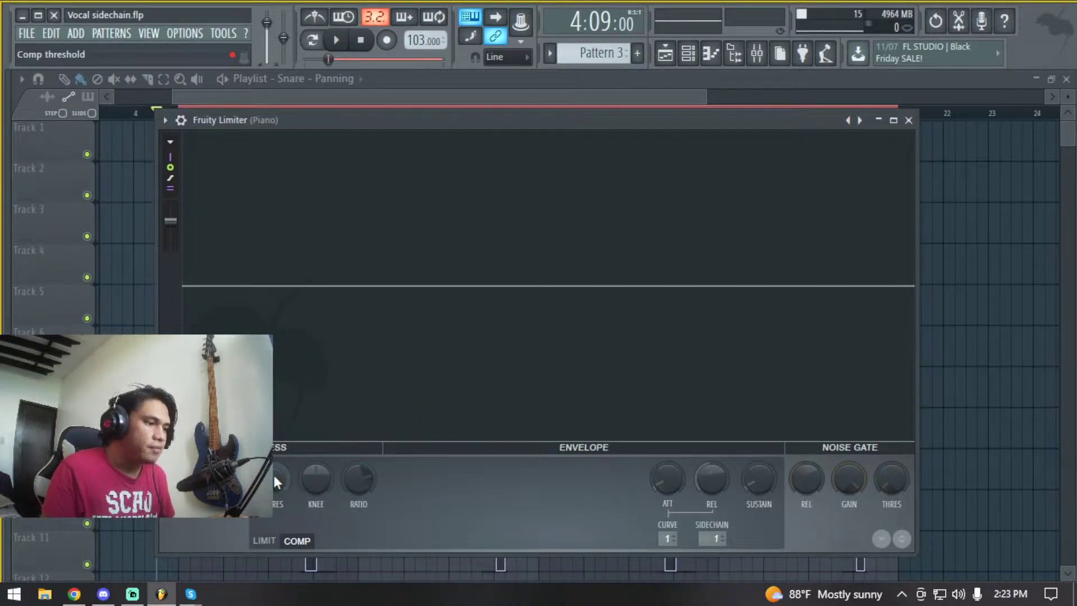
Step: Lower the Piano compressor's threshold during playback until the vocal ducks the piano, and stop the playback
{"action": "key", "text": "space"}
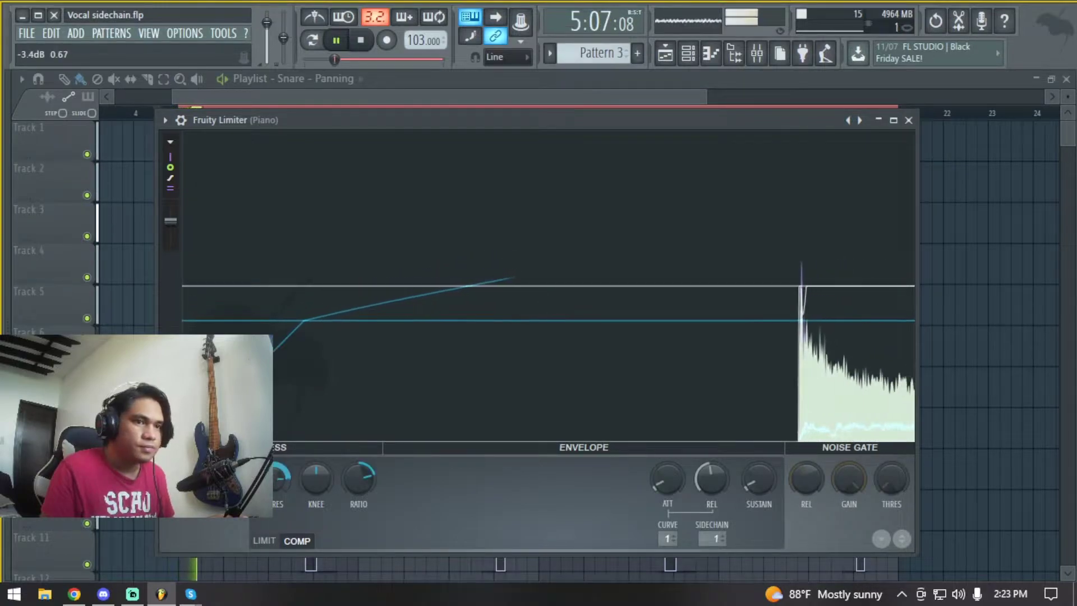
{"action": "left_click_drag", "start_coordinate": [672, 320], "coordinate": [470, 454]}
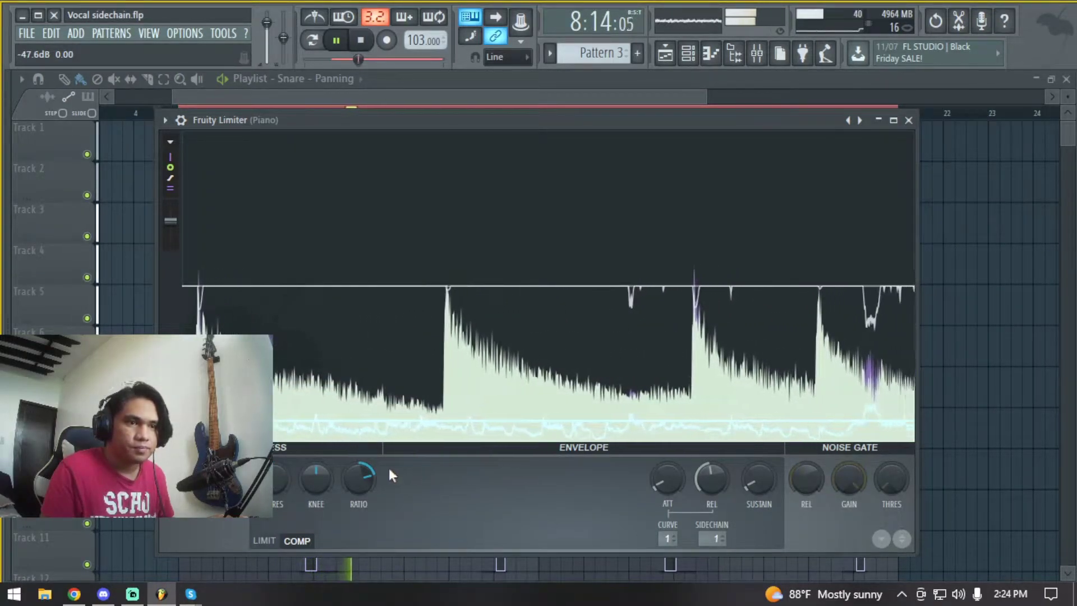
{"action": "left_click_drag", "start_coordinate": [275, 471], "coordinate": [273, 461]}
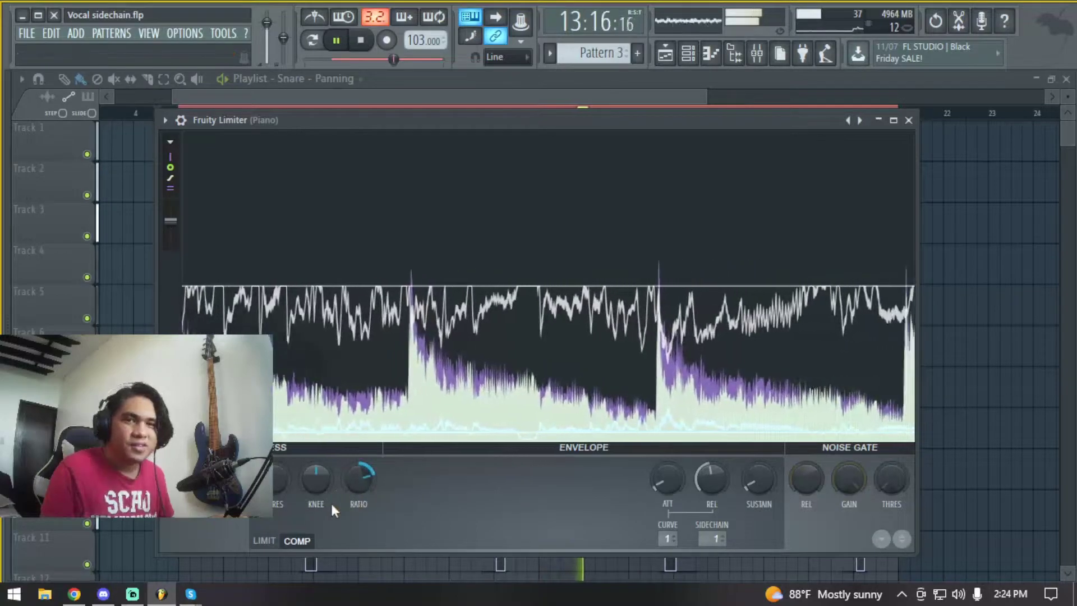
{"action": "key", "text": "space"}
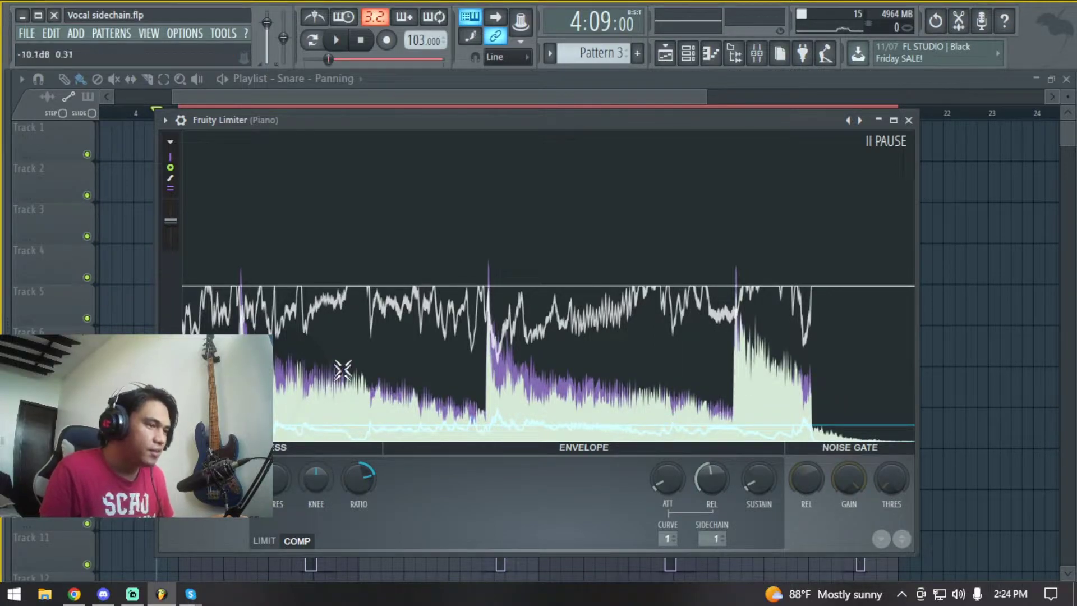
Step: Reduce the Piano compressor's knee, fine-tune its threshold during playback, and close the limiter
{"action": "left_click_drag", "start_coordinate": [312, 474], "coordinate": [311, 493]}
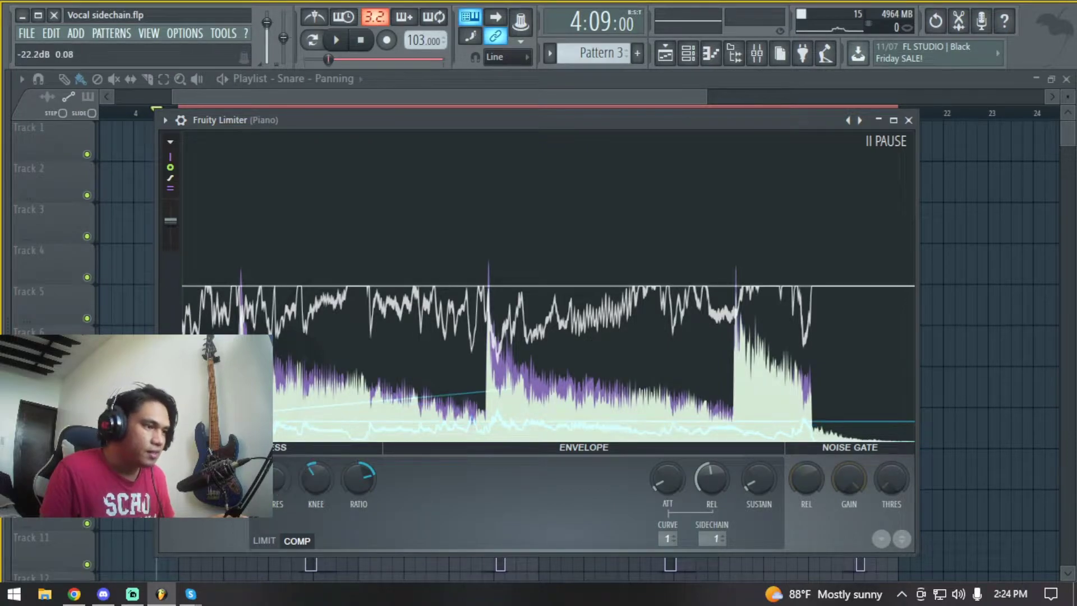
{"action": "key", "text": "space"}
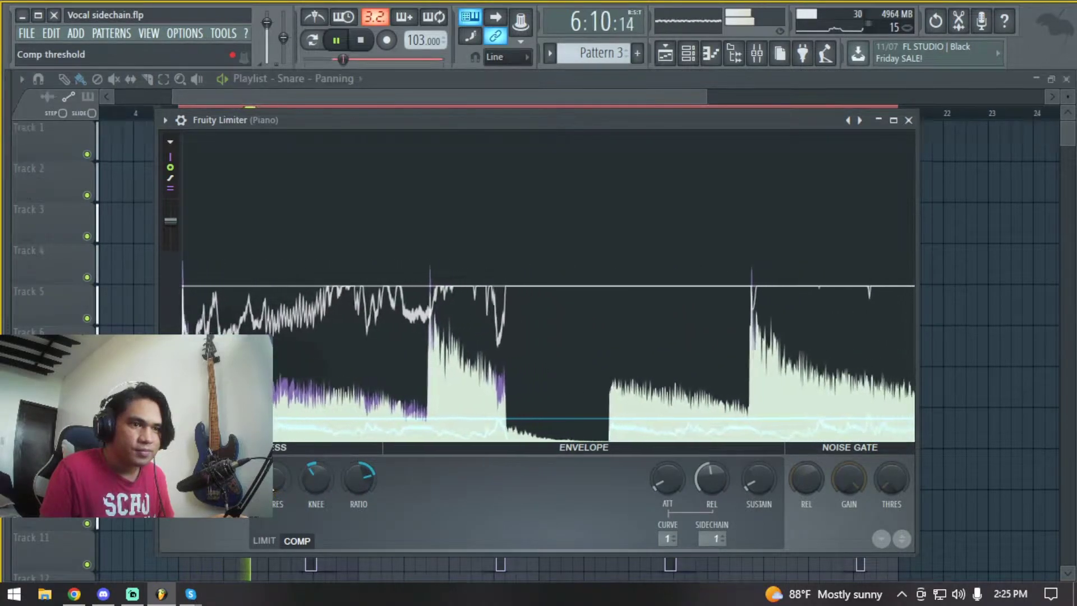
{"action": "scroll", "coordinate": [274, 479], "scroll_direction": "down", "scroll_amount": 1}
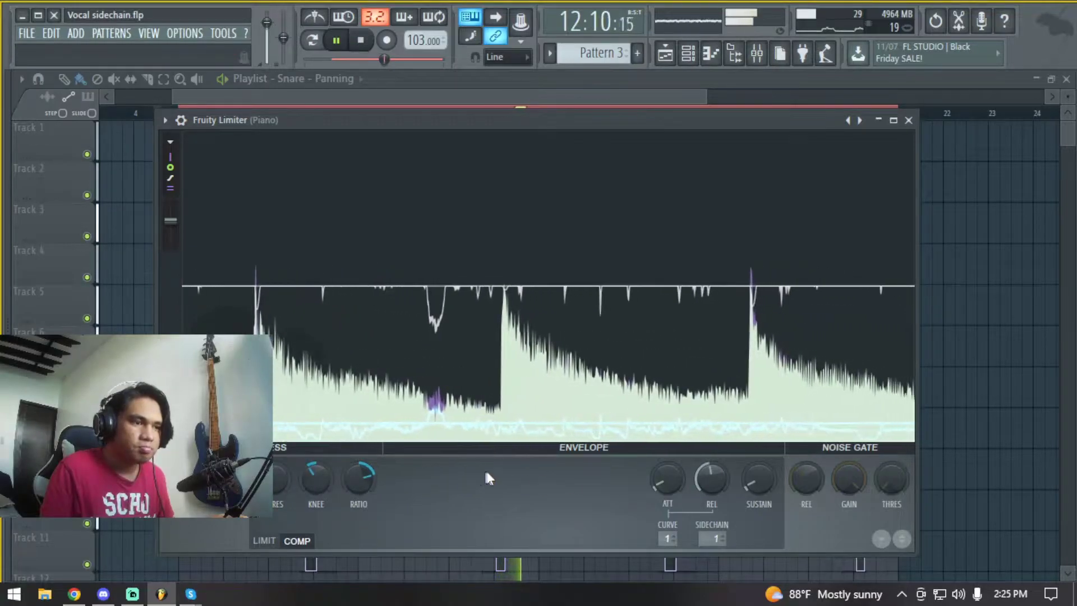
{"action": "scroll", "coordinate": [264, 478], "scroll_direction": "down", "scroll_amount": 2}
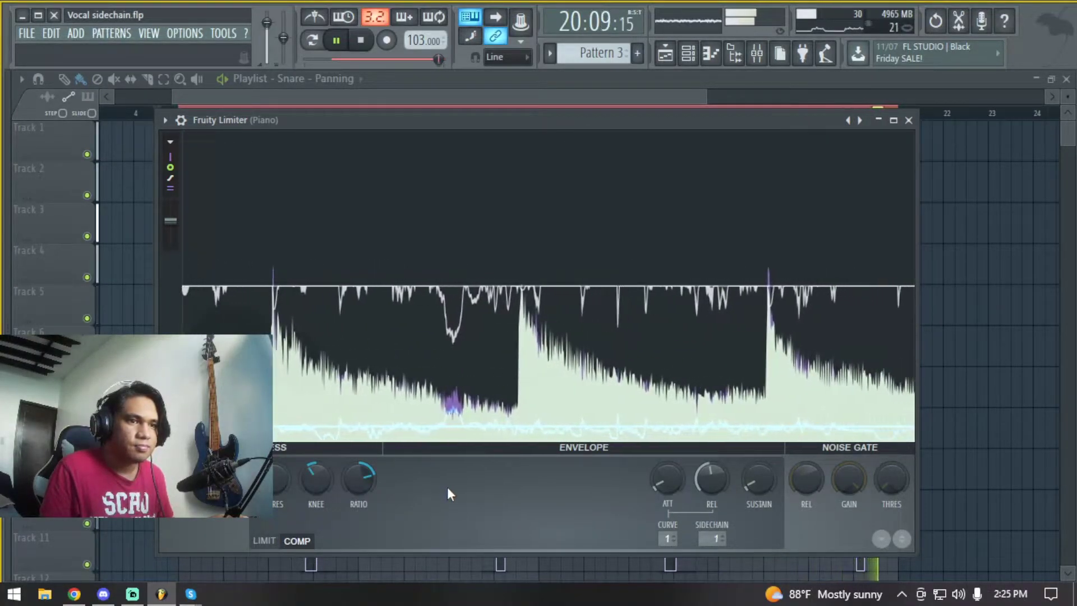
{"action": "key", "text": "space"}
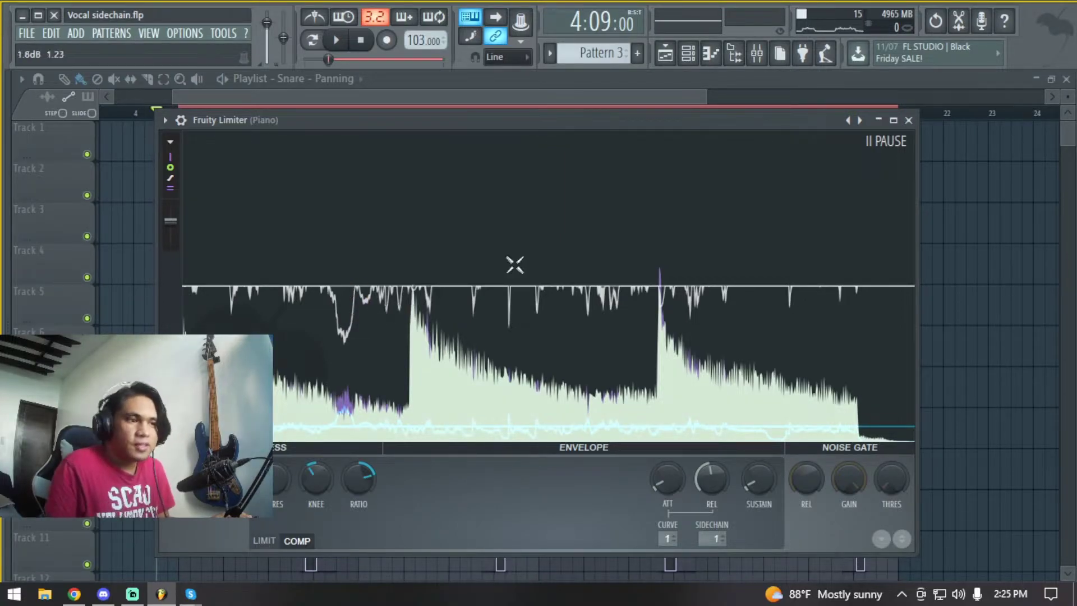
{"action": "left_click", "coordinate": [909, 120]}
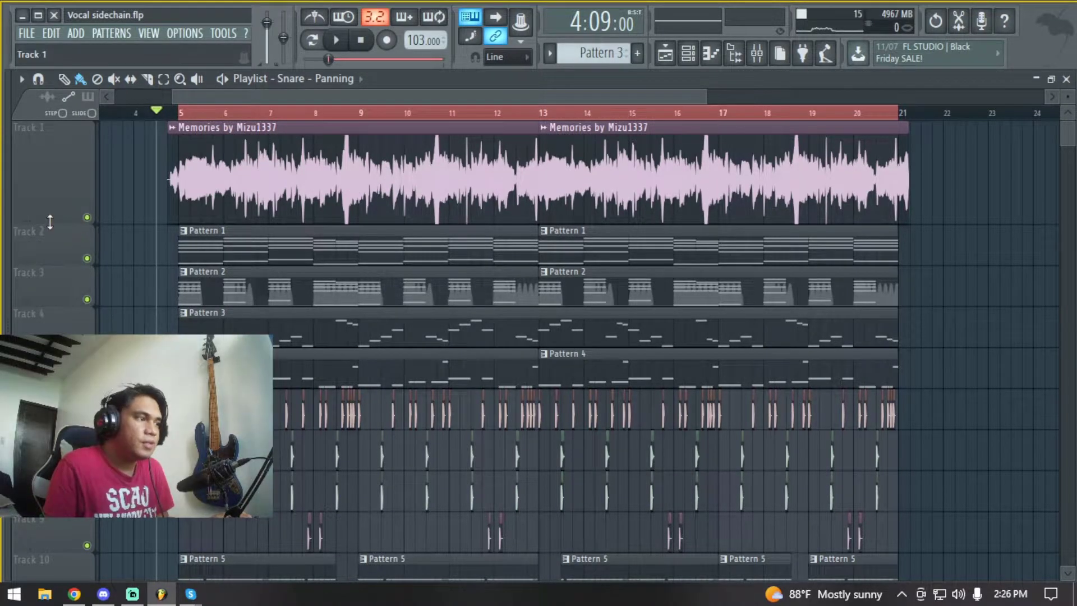
Step: Unmute the Pads mixer track alongside the vocal and piano, and open its Fruity Limiter over the playlist
{"action": "left_click", "coordinate": [756, 54]}
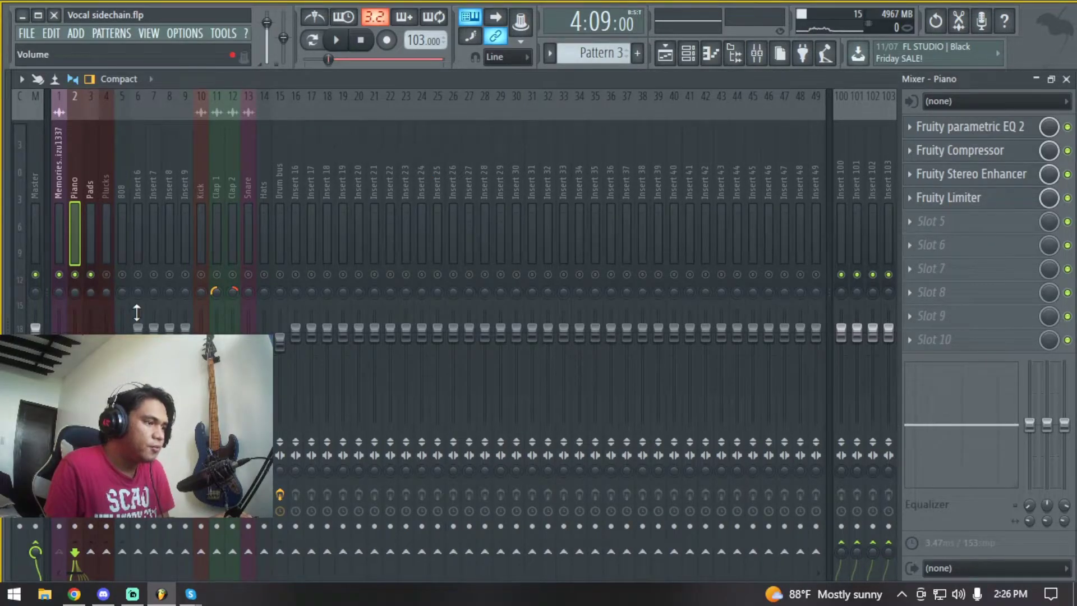
{"action": "left_click", "coordinate": [59, 163]}
{"action": "left_click", "coordinate": [88, 142]}
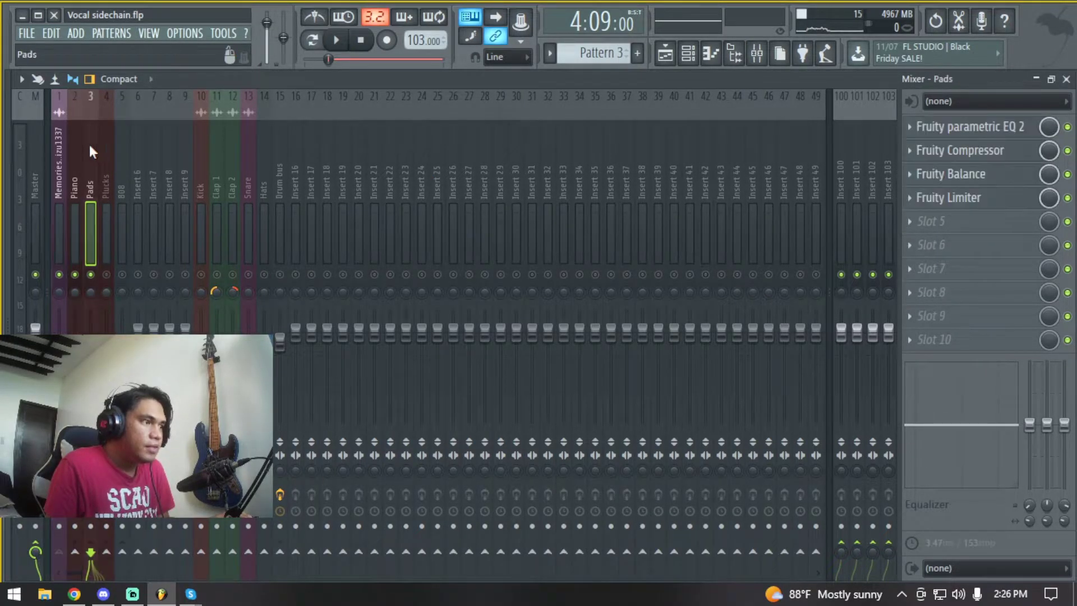
{"action": "left_click", "coordinate": [919, 201]}
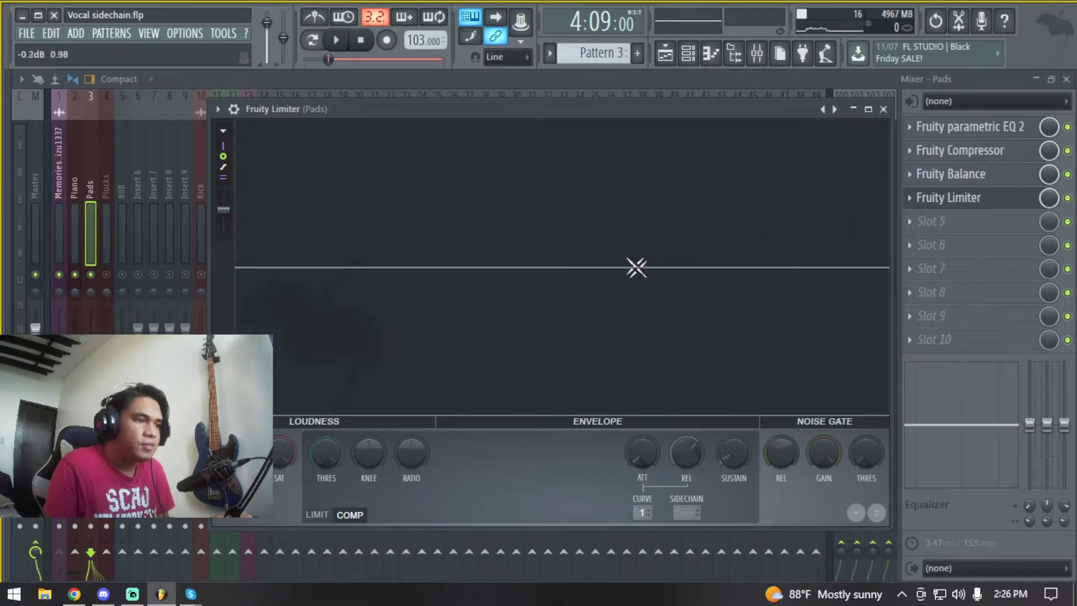
{"action": "left_click", "coordinate": [1066, 79]}
Step: Sidechain the Pads compressor to the vocal input, with a ratio of 4.0:1 and a threshold of -60 dB
{"action": "left_click_drag", "start_coordinate": [593, 120], "coordinate": [541, 109]}
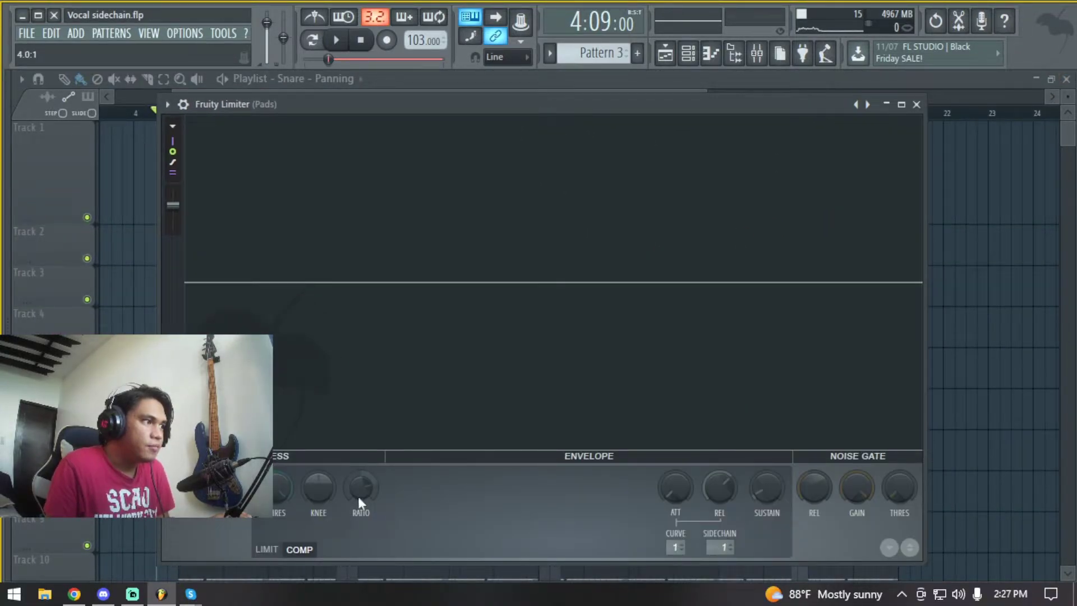
{"action": "scroll", "coordinate": [280, 484], "scroll_direction": "down", "scroll_amount": 10}
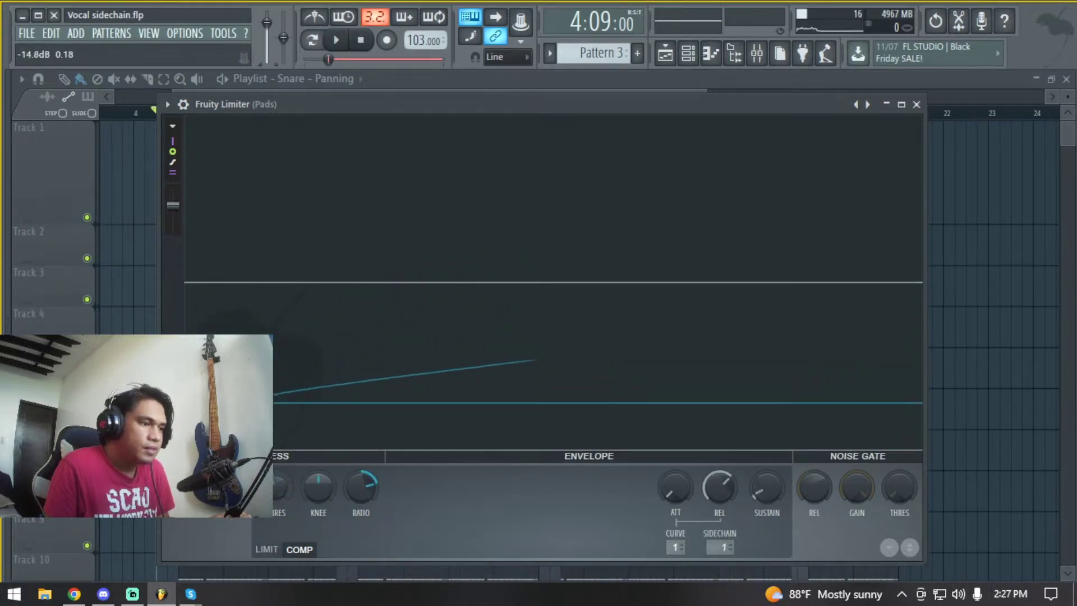
{"action": "scroll", "coordinate": [276, 481], "scroll_direction": "down", "scroll_amount": 10}
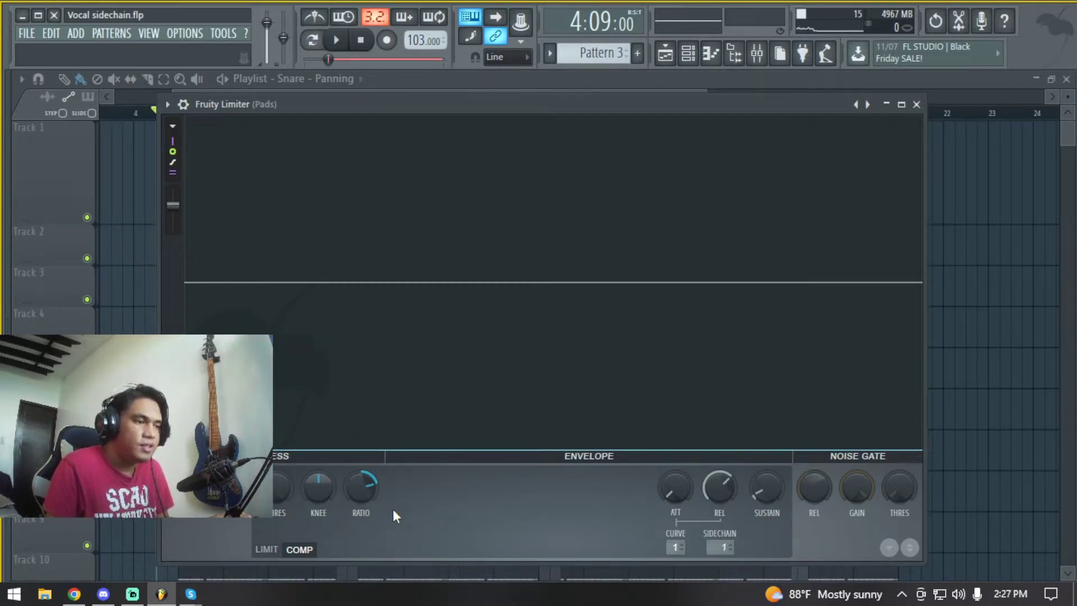
{"action": "left_click", "coordinate": [277, 487]}
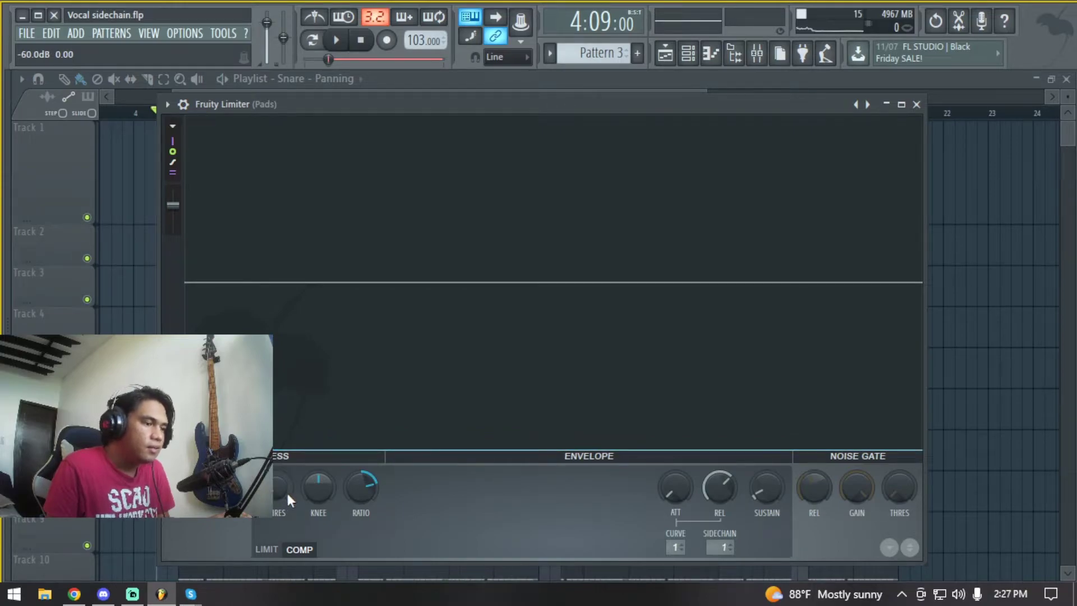
Step: Raise the Pads compressor's threshold slightly during playback, reduce its knee, increase its attack, and close the limiter
{"action": "key", "text": "space"}
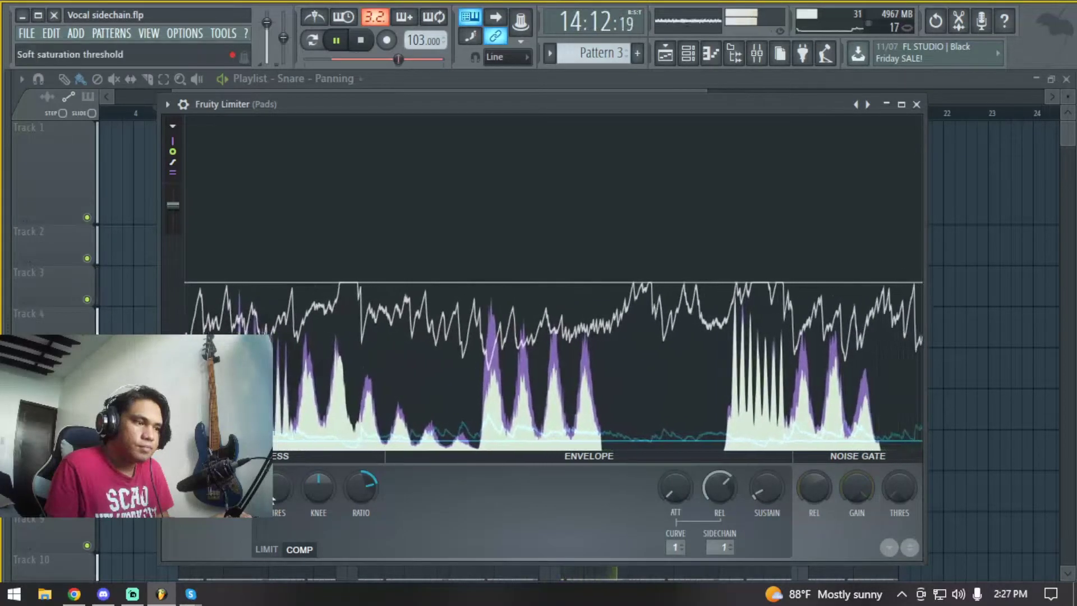
{"action": "left_click_drag", "start_coordinate": [278, 483], "coordinate": [313, 486]}
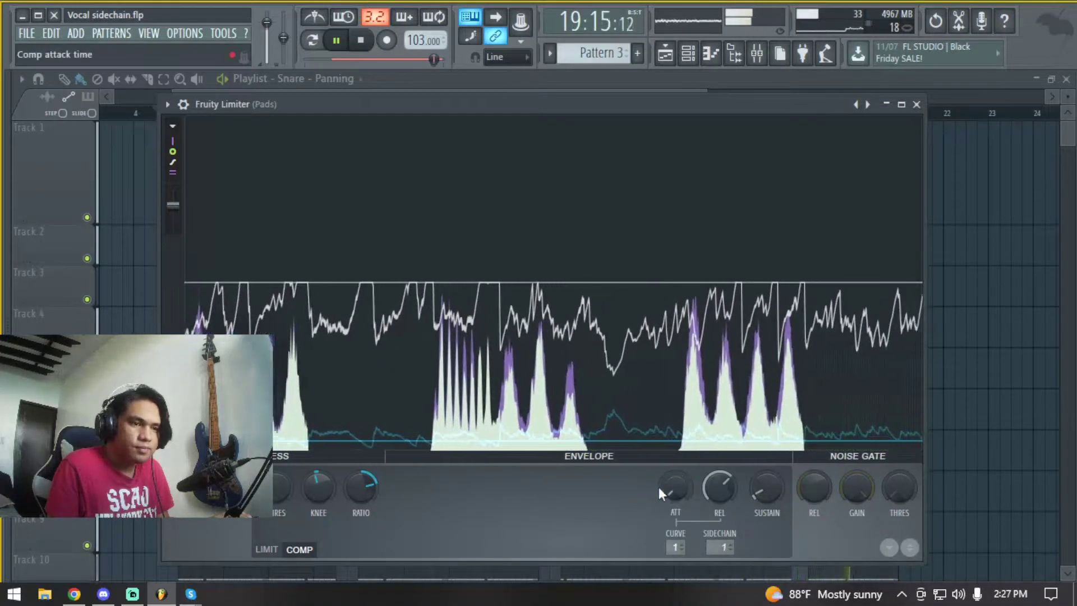
{"action": "left_click_drag", "start_coordinate": [658, 484], "coordinate": [655, 483]}
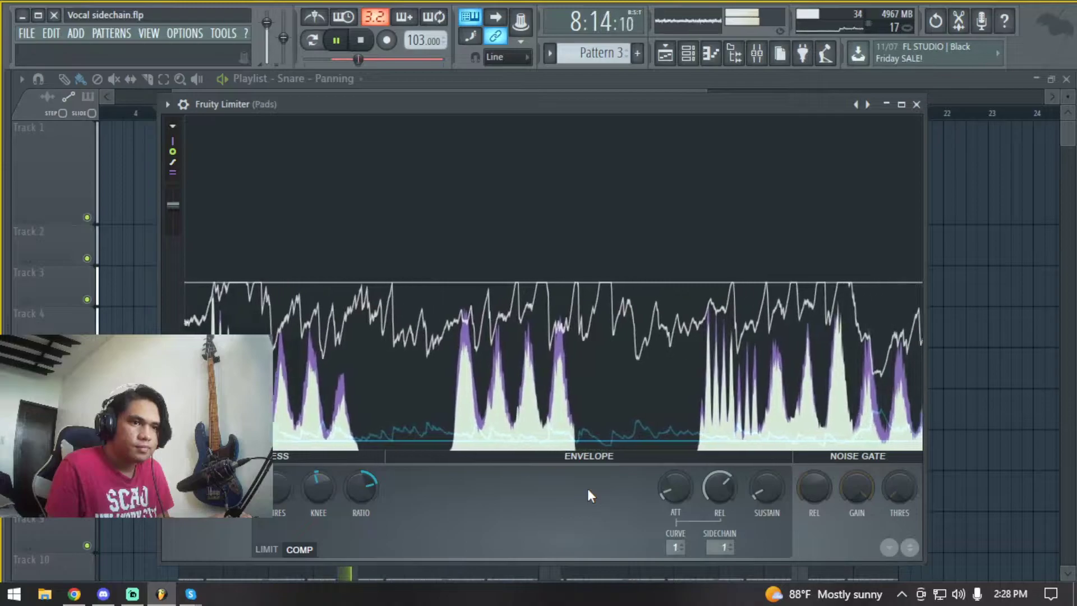
{"action": "key", "text": "space"}
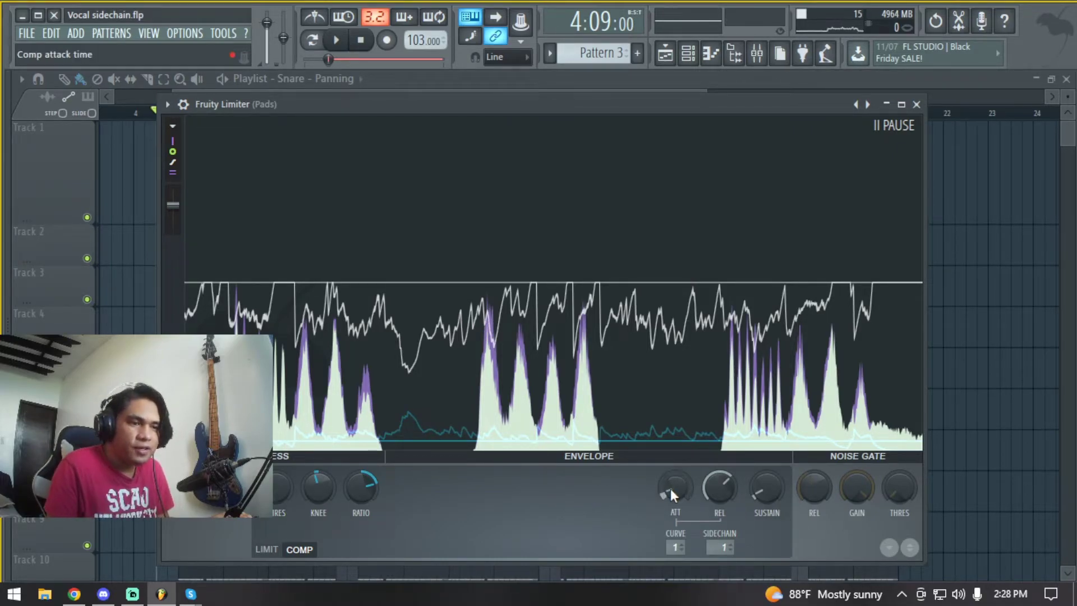
{"action": "left_click_drag", "start_coordinate": [674, 488], "coordinate": [563, 486]}
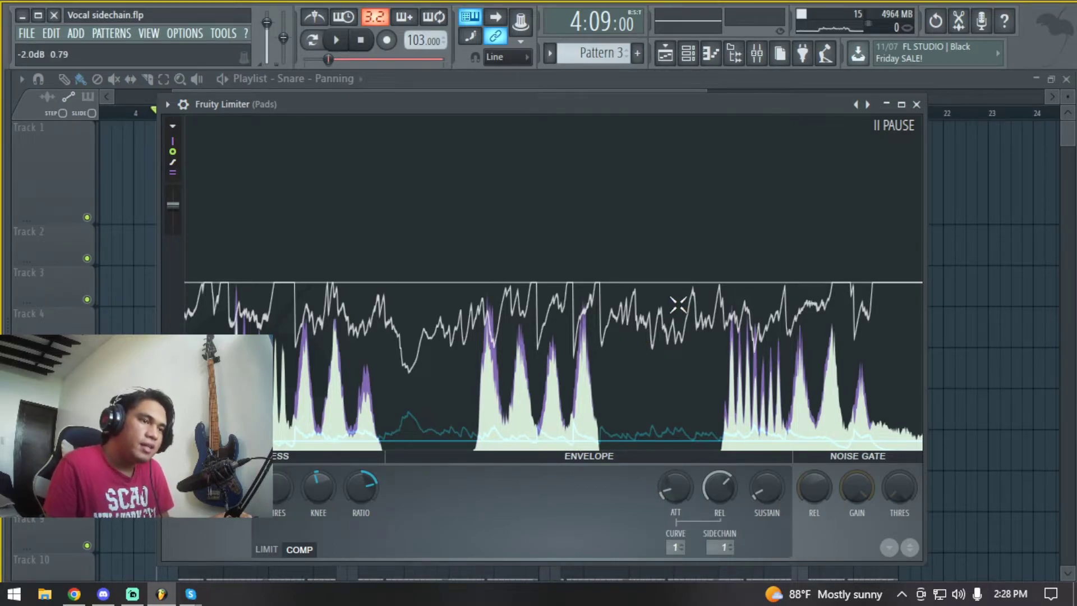
{"action": "left_click", "coordinate": [917, 105]}
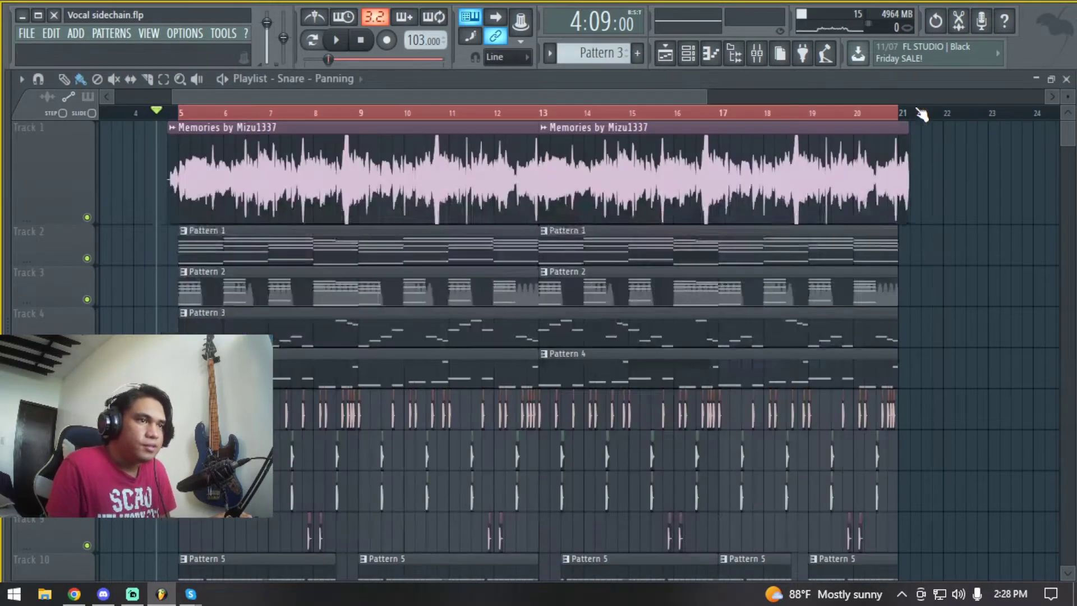
Step: Open the Plucks Fruity Limiter and sidechain its compressor to the vocal input, with a ratio of about 4.2:1 and a threshold of -60 dB
{"action": "left_click", "coordinate": [757, 53]}
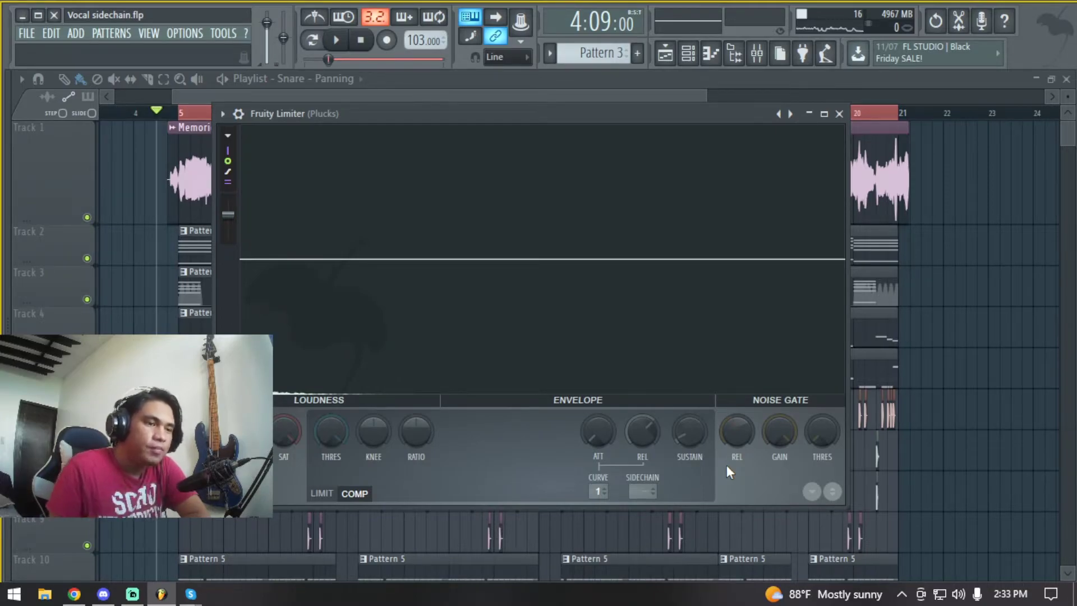
{"action": "left_click", "coordinate": [635, 489]}
{"action": "left_click", "coordinate": [657, 516]}
{"action": "left_click_drag", "start_coordinate": [333, 426], "coordinate": [333, 476]}
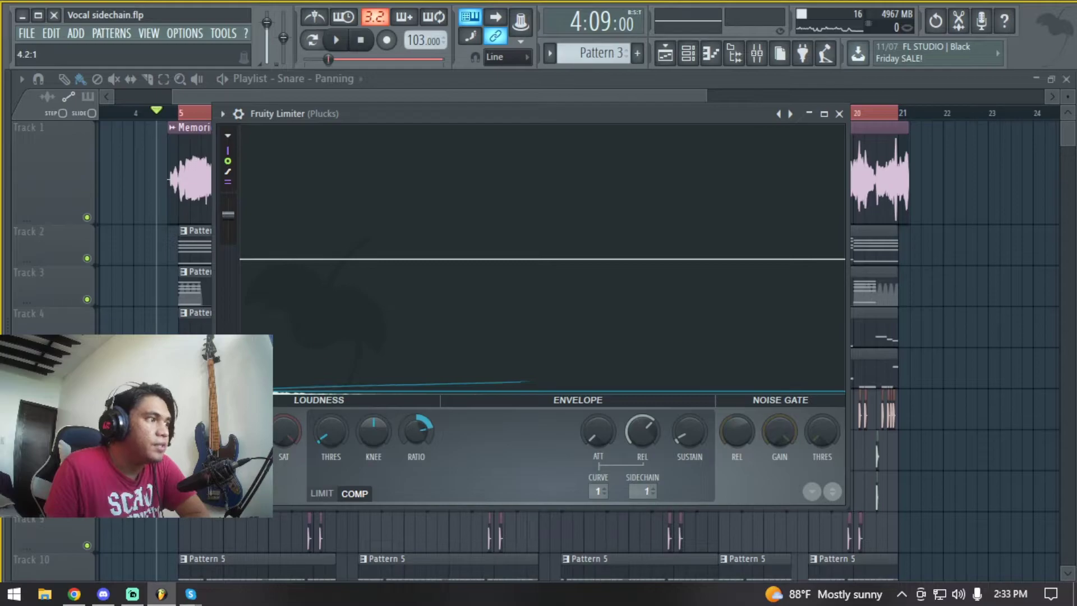
{"action": "scroll", "coordinate": [334, 433], "scroll_direction": "down", "scroll_amount": 5}
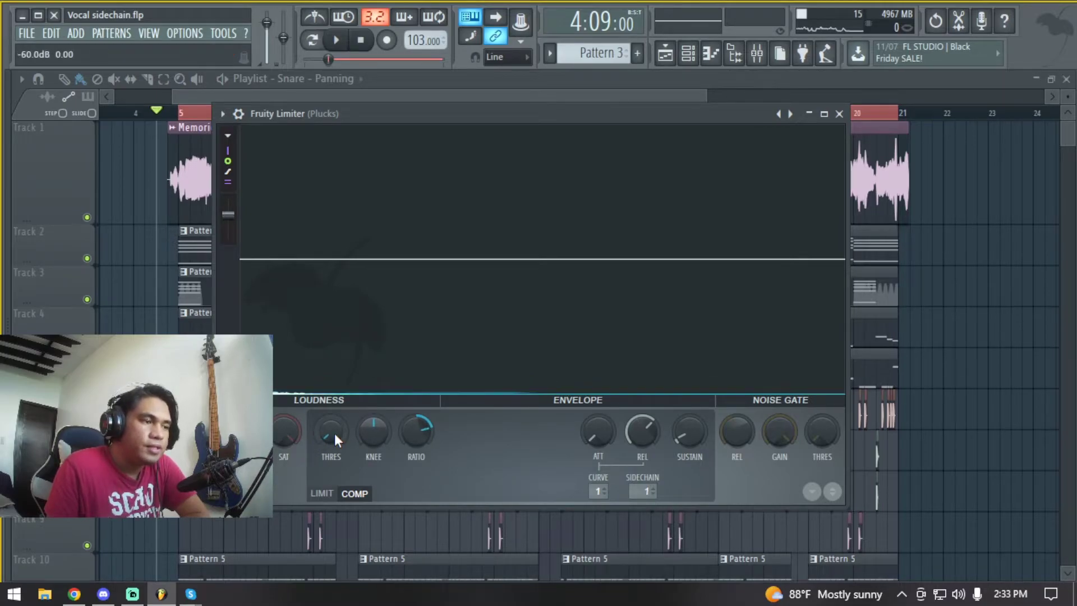
{"action": "scroll", "coordinate": [334, 433], "scroll_direction": "up", "scroll_amount": 2}
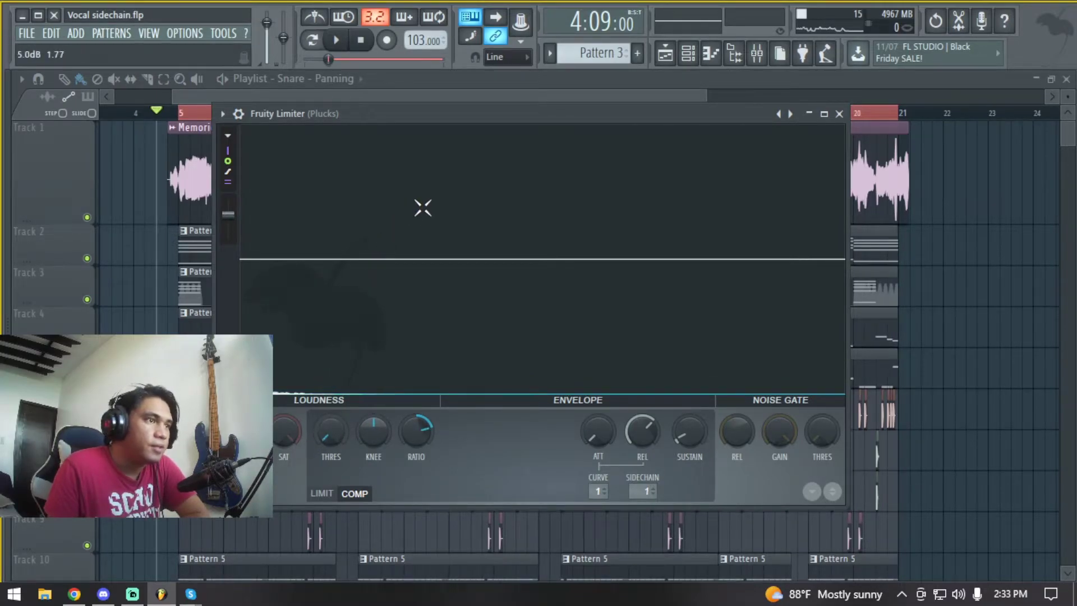
Step: Raise the Plucks compressor's threshold during playback, increase its knee slightly, and shorten its release
{"action": "key", "text": "space"}
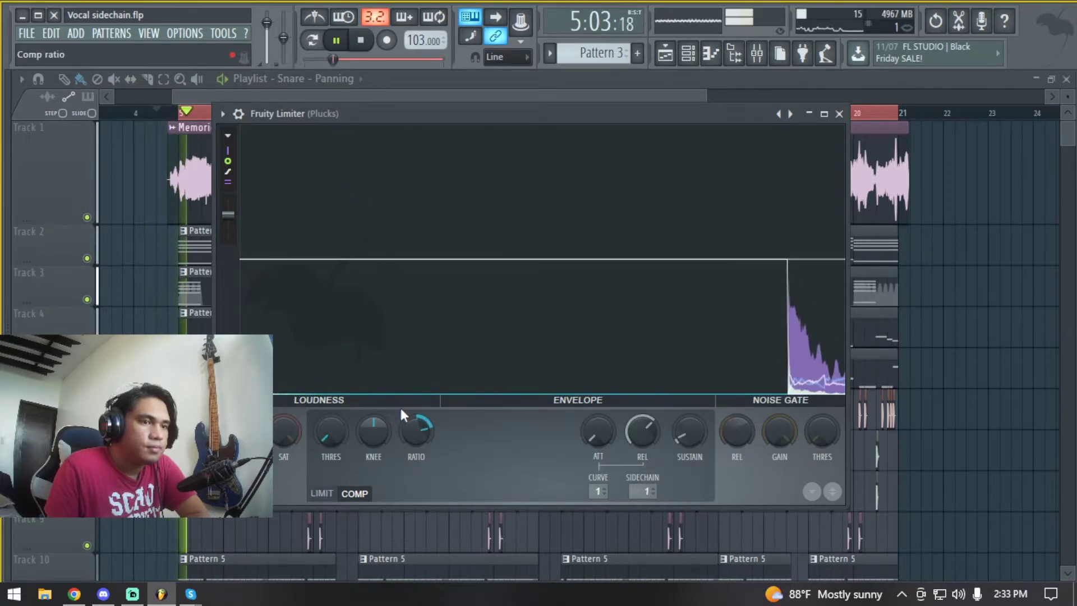
{"action": "left_click_drag", "start_coordinate": [330, 432], "coordinate": [331, 424]}
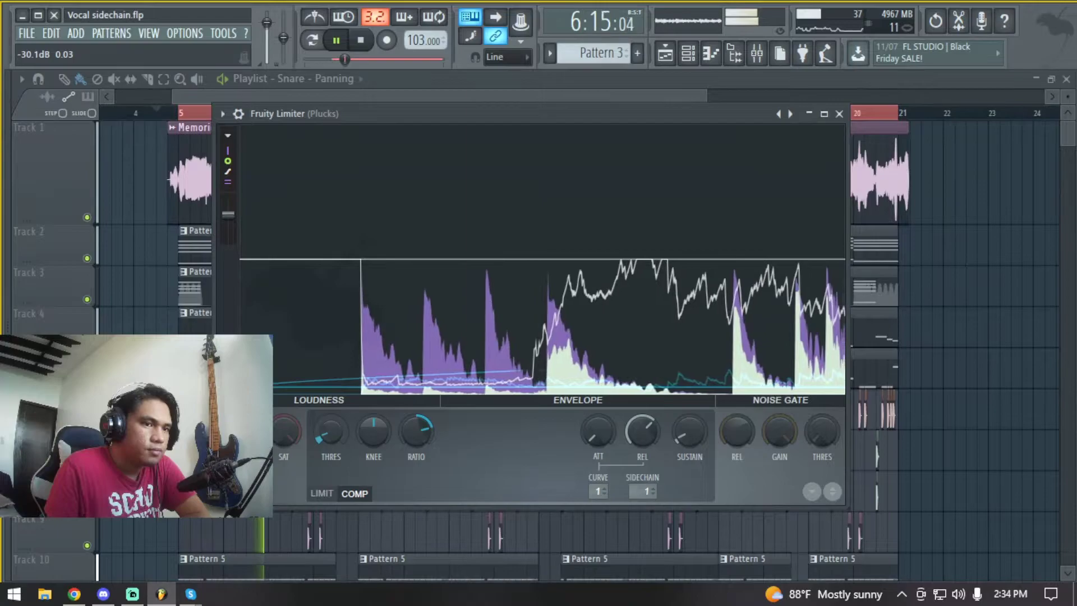
{"action": "left_click_drag", "start_coordinate": [331, 423], "coordinate": [335, 433]}
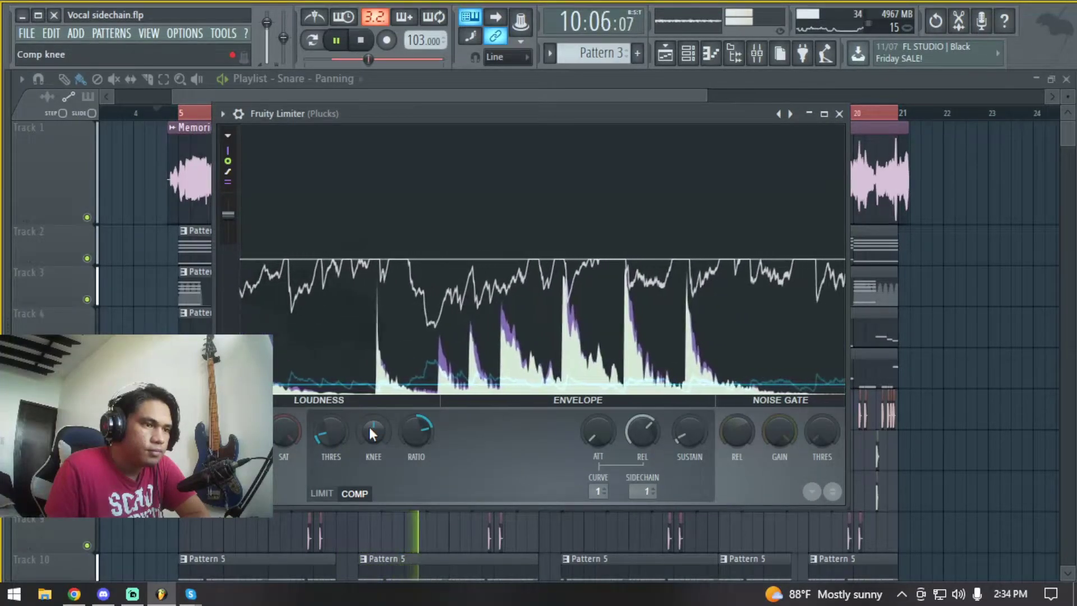
{"action": "left_click_drag", "start_coordinate": [372, 431], "coordinate": [372, 428]}
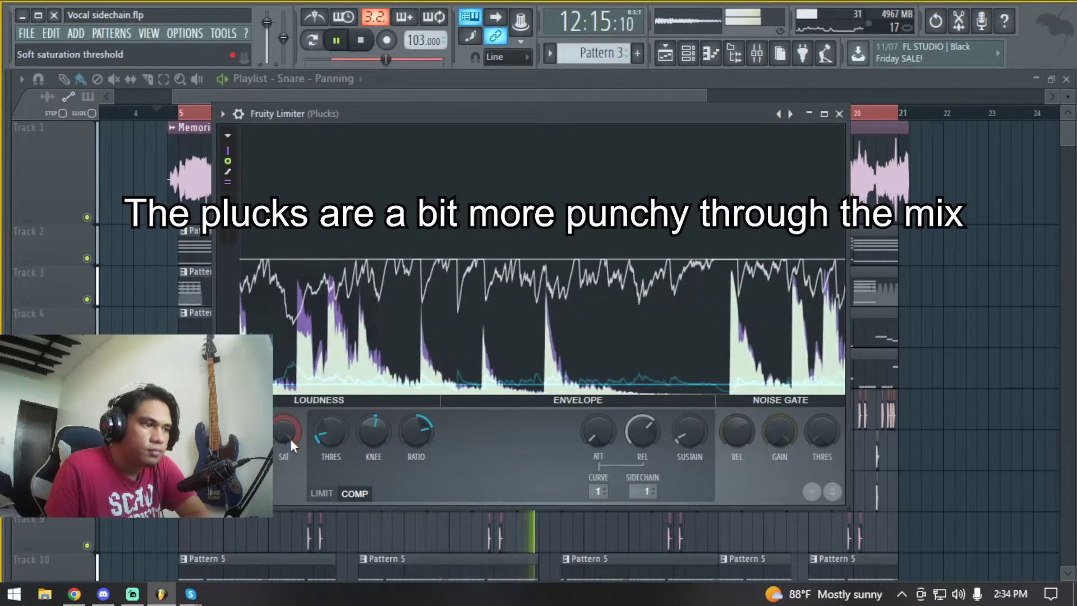
{"action": "left_click_drag", "start_coordinate": [329, 431], "coordinate": [330, 430]}
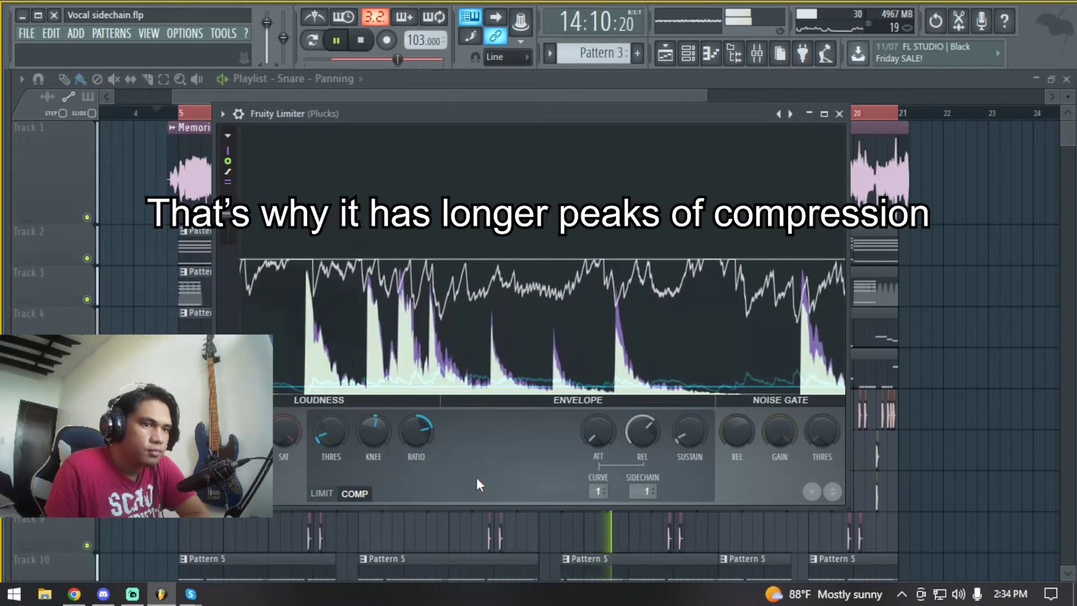
{"action": "left_click_drag", "start_coordinate": [597, 433], "coordinate": [632, 433]}
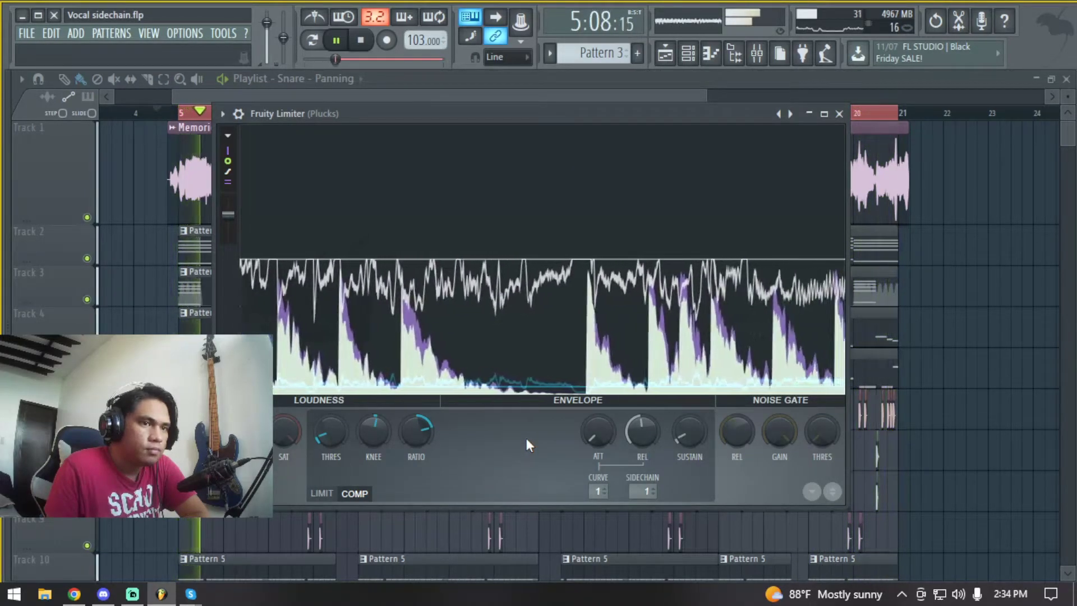
{"action": "key", "text": "space"}
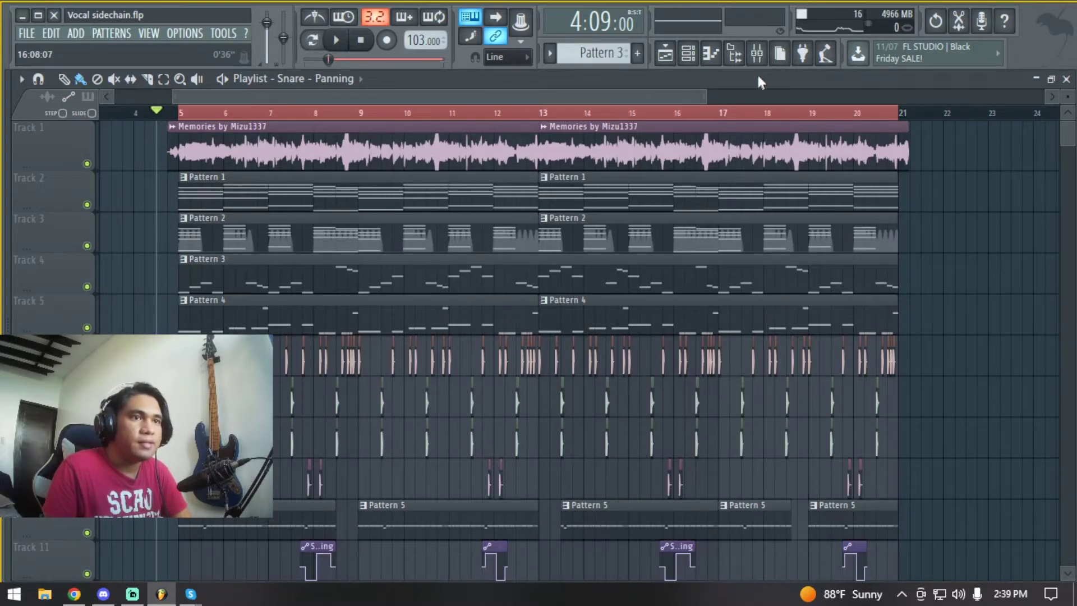
Step: Play the selected playlist section to hear the full mix with sidechaining, and stop playback
{"action": "key", "text": "space"}
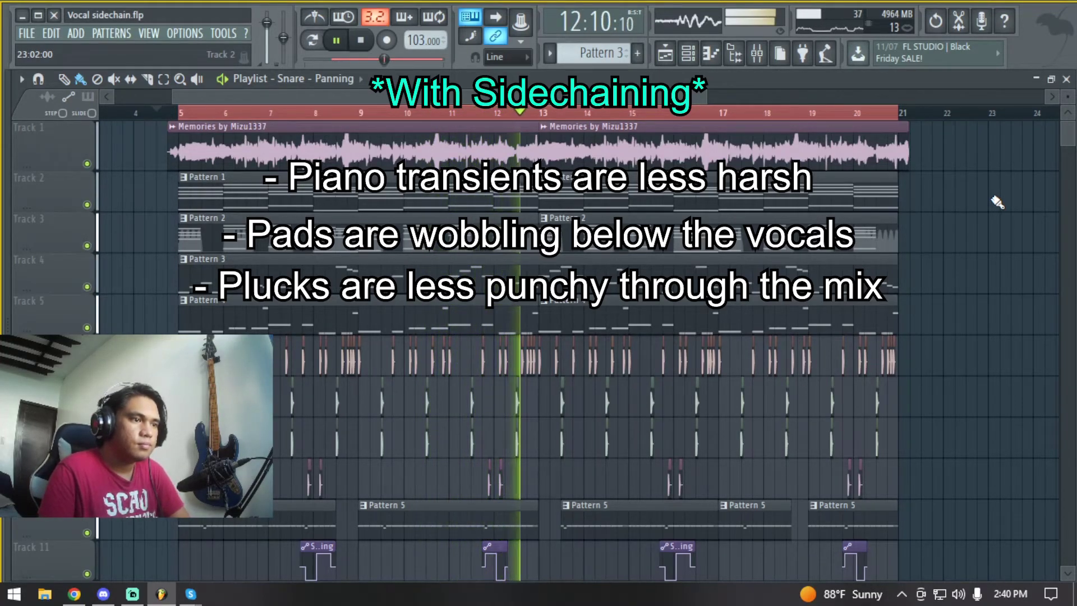
{"action": "key", "text": "space"}
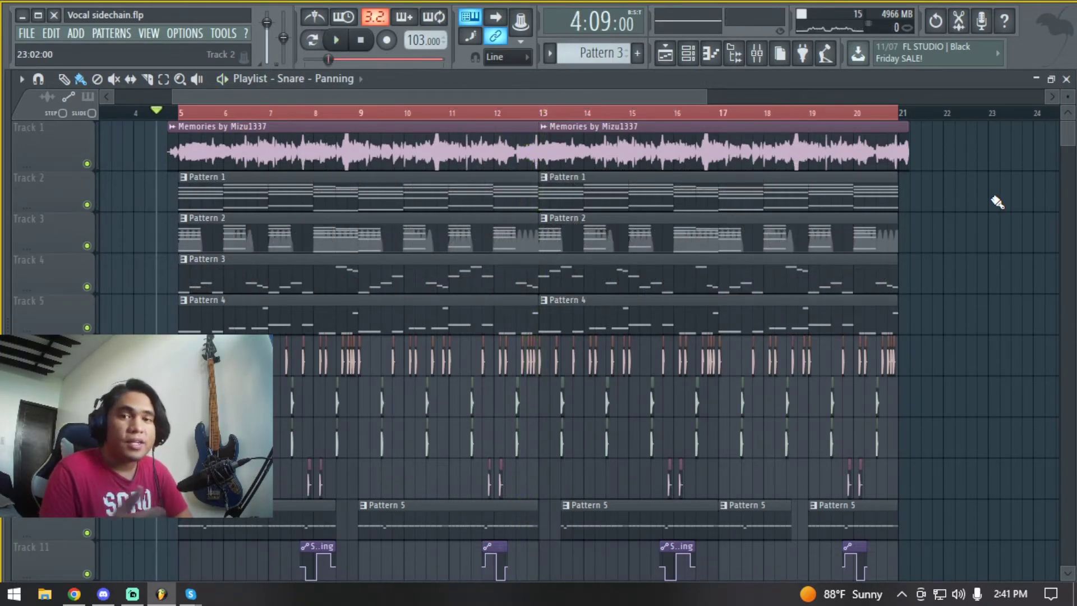